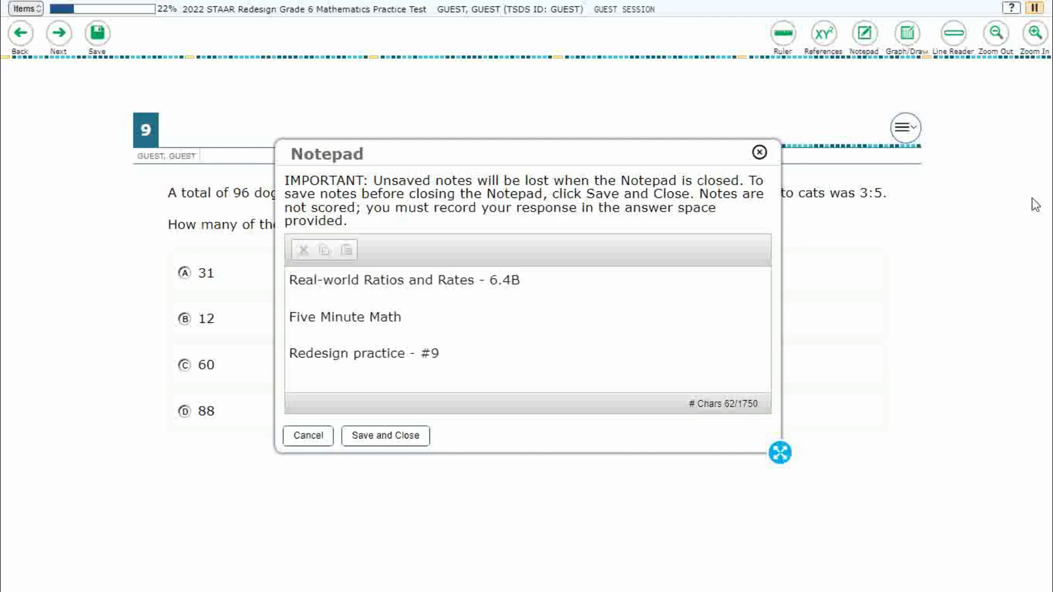
Dismiss the notepad so question 9 about the 3:5 dogs-to-cats ratio is fully visible.
key(Escape)
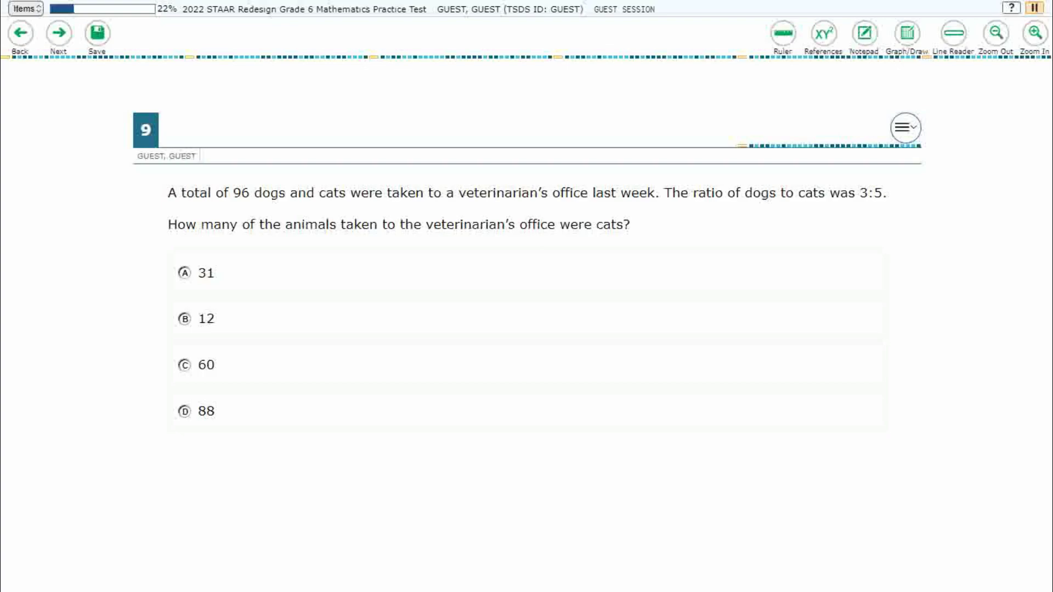
Cover question 9 with full-screen graph paper at raised transparency, set for freehand drawing.
click(907, 33)
click(918, 191)
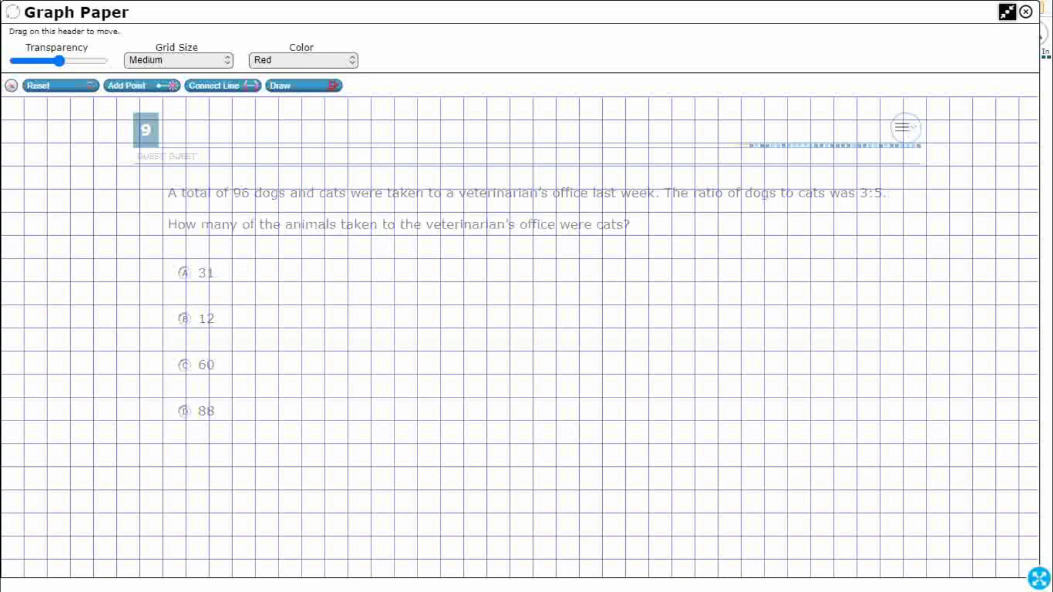
drag(59, 61, 92, 61)
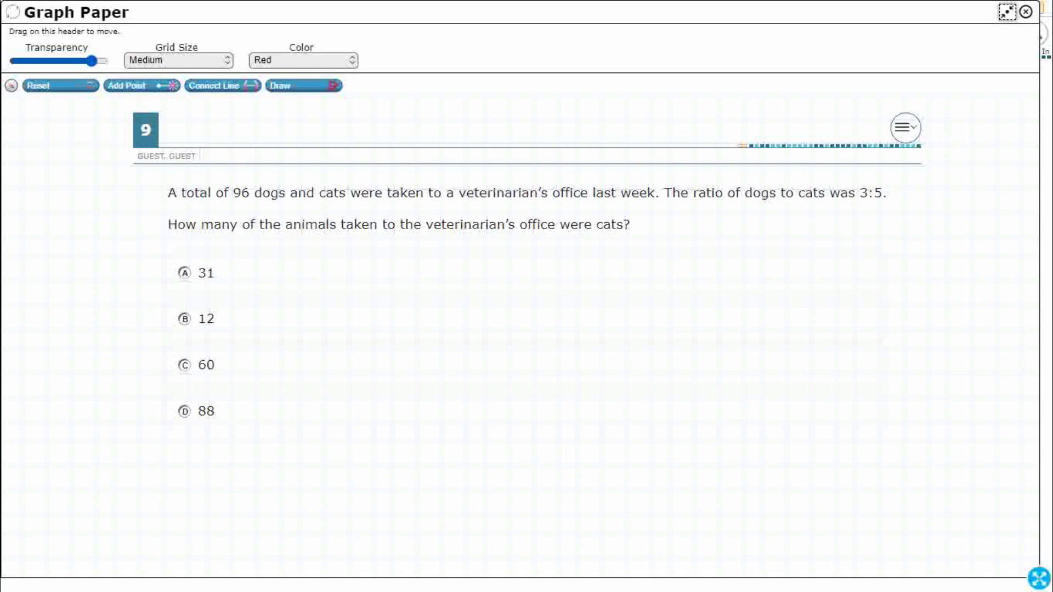
click(303, 86)
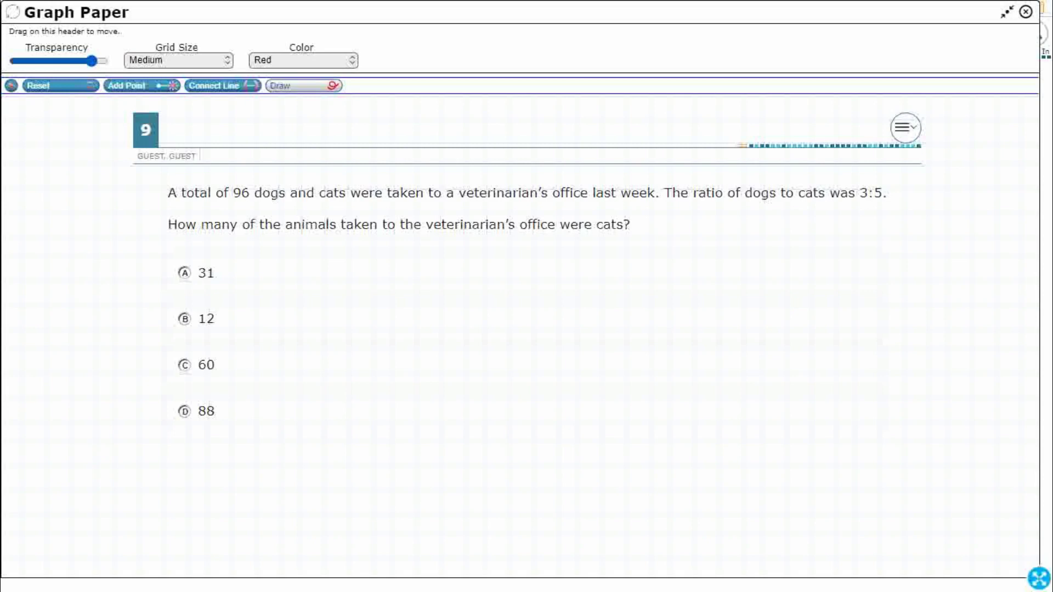
Underline 'total' and 'cats', then write '?cats' over a fraction bar.
drag(179, 203, 340, 204)
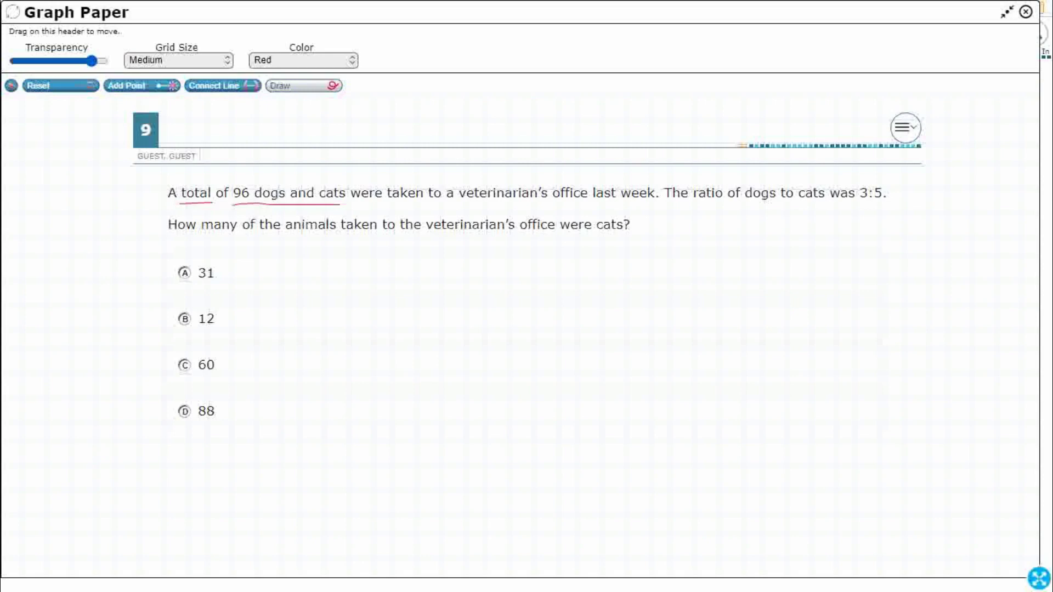
drag(583, 235, 629, 235)
mouse_move(293, 273)
mouse_down()
mouse_move(294, 288)
mouse_move(326, 288)
mouse_move(340, 270)
mouse_move(342, 285)
mouse_up()
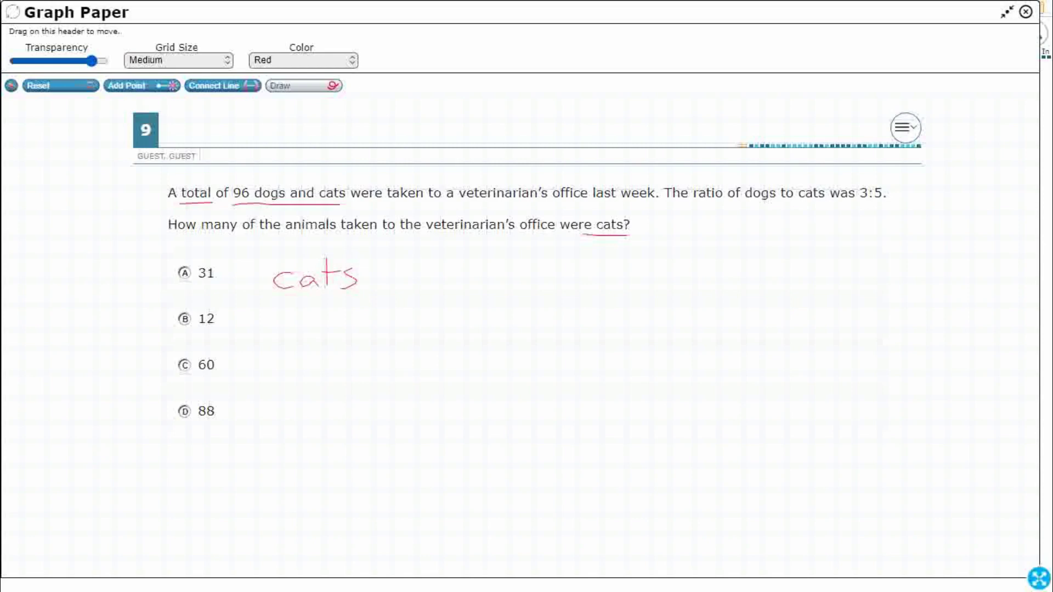
drag(229, 301, 386, 298)
drag(234, 261, 245, 277)
click(245, 292)
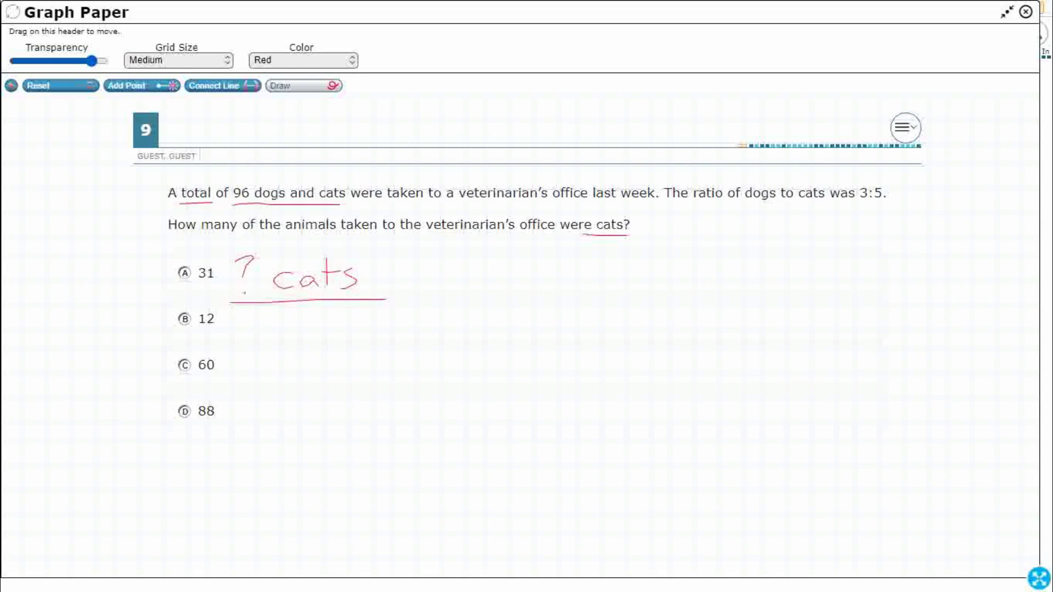
Write '96 dogs/cats' as the denominator, an equals sign, and 'cats over dog/cats'.
drag(243, 320, 237, 343)
mouse_move(254, 317)
mouse_down()
mouse_move(250, 338)
mouse_move(299, 331)
mouse_up()
mouse_move(313, 329)
mouse_down()
mouse_move(307, 345)
mouse_move(347, 340)
mouse_up()
mouse_move(357, 315)
mouse_down()
mouse_move(355, 340)
mouse_move(363, 325)
mouse_move(366, 343)
mouse_up()
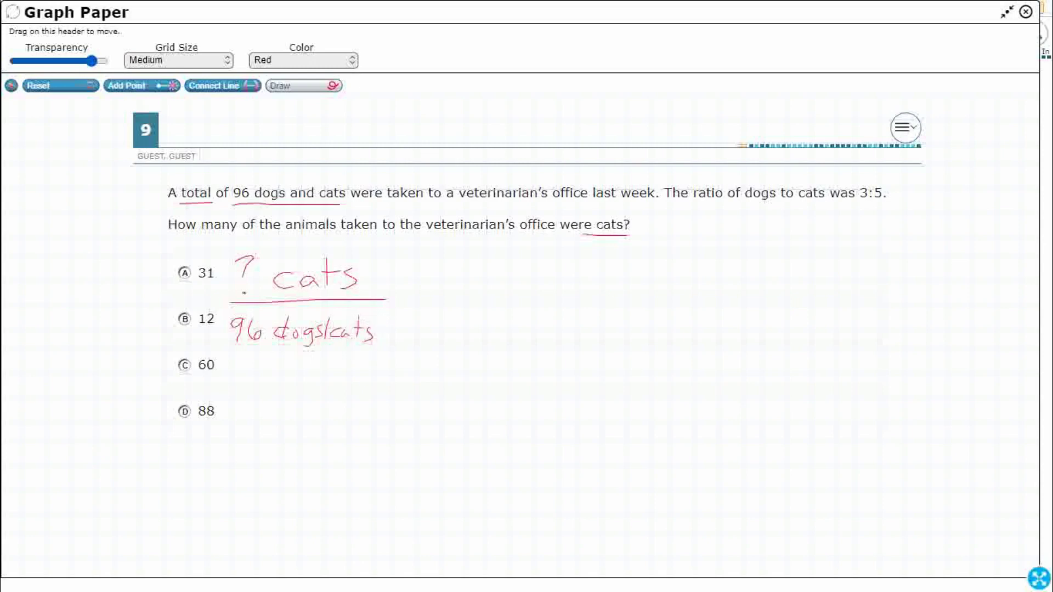
mouse_move(408, 291)
mouse_down()
mouse_move(425, 290)
mouse_move(424, 303)
mouse_move(546, 282)
mouse_move(510, 267)
mouse_move(514, 277)
mouse_move(544, 277)
mouse_move(548, 261)
mouse_up()
drag(550, 266, 550, 277)
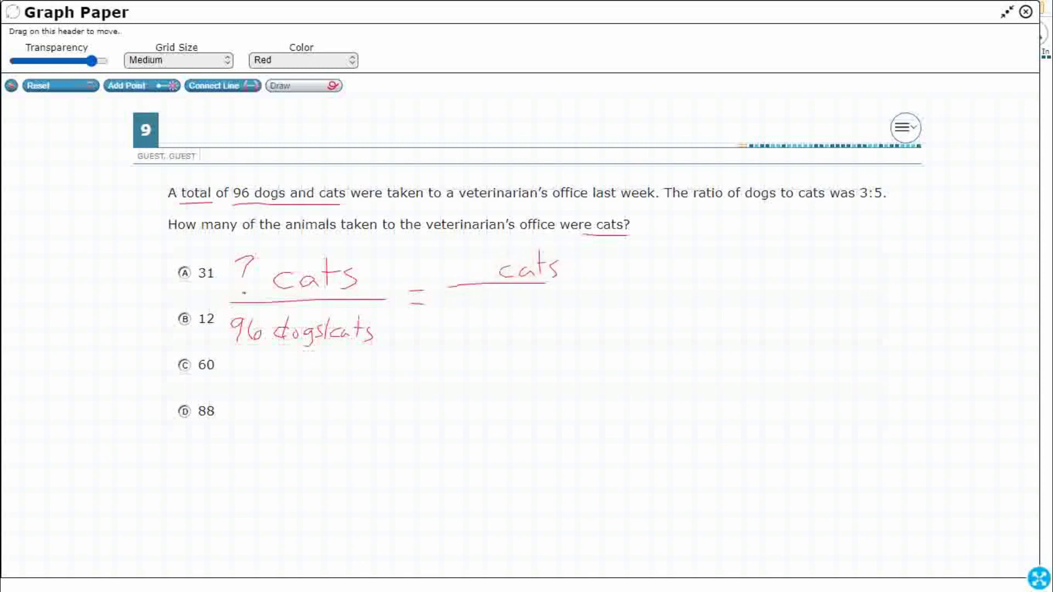
drag(497, 317, 491, 327)
mouse_move(500, 305)
mouse_down()
mouse_move(502, 327)
mouse_move(518, 319)
mouse_move(524, 335)
mouse_move(583, 316)
mouse_move(577, 326)
mouse_up()
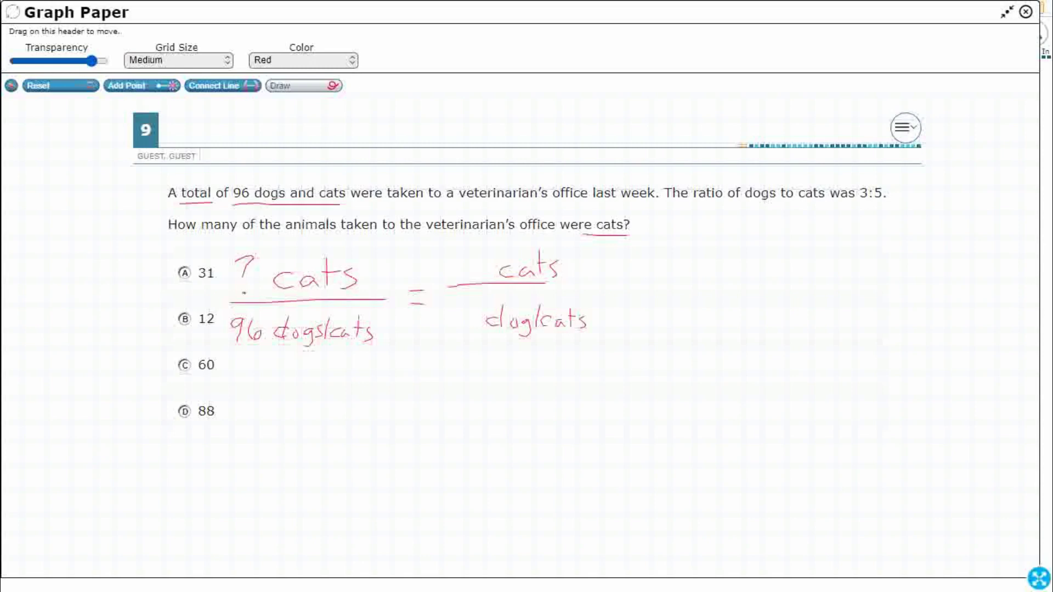
Note 3:5, fill the second fraction as 5 over 8, circle 96 and 5, and write 96×5/8.
mouse_move(748, 169)
mouse_down()
mouse_move(761, 176)
mouse_move(749, 184)
mouse_move(801, 182)
mouse_move(818, 164)
mouse_up()
click(775, 172)
click(776, 179)
mouse_move(460, 252)
mouse_down()
mouse_move(477, 251)
mouse_move(458, 276)
mouse_up()
mouse_move(471, 312)
mouse_down()
mouse_move(467, 331)
mouse_move(471, 311)
mouse_up()
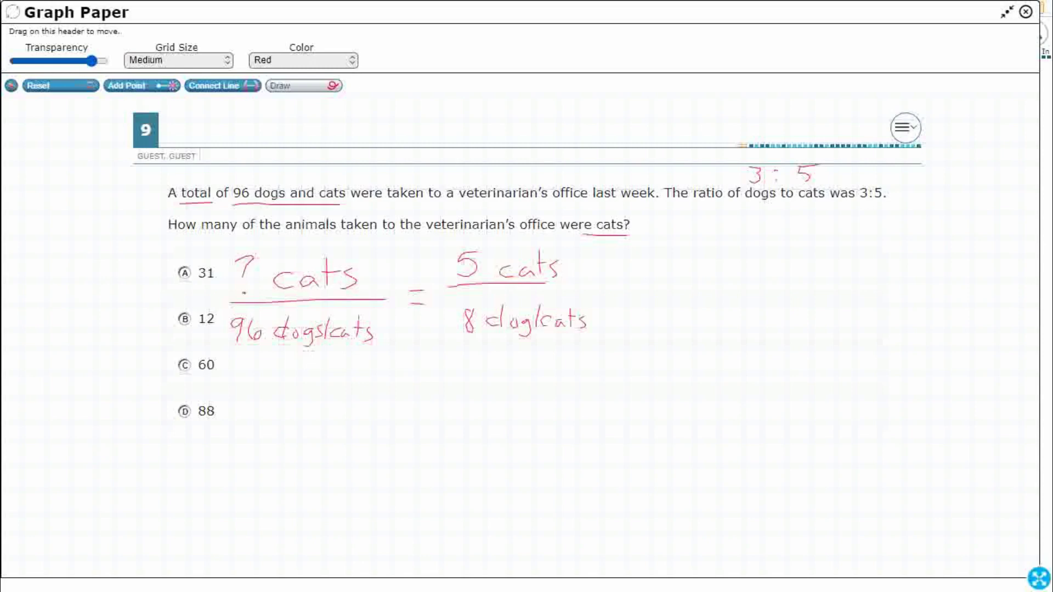
mouse_move(242, 311)
mouse_down()
mouse_move(233, 357)
mouse_move(389, 304)
mouse_move(485, 255)
mouse_move(238, 314)
mouse_up()
mouse_move(250, 380)
mouse_down()
mouse_move(246, 399)
mouse_move(300, 389)
mouse_move(303, 409)
mouse_move(271, 436)
mouse_move(277, 422)
mouse_up()
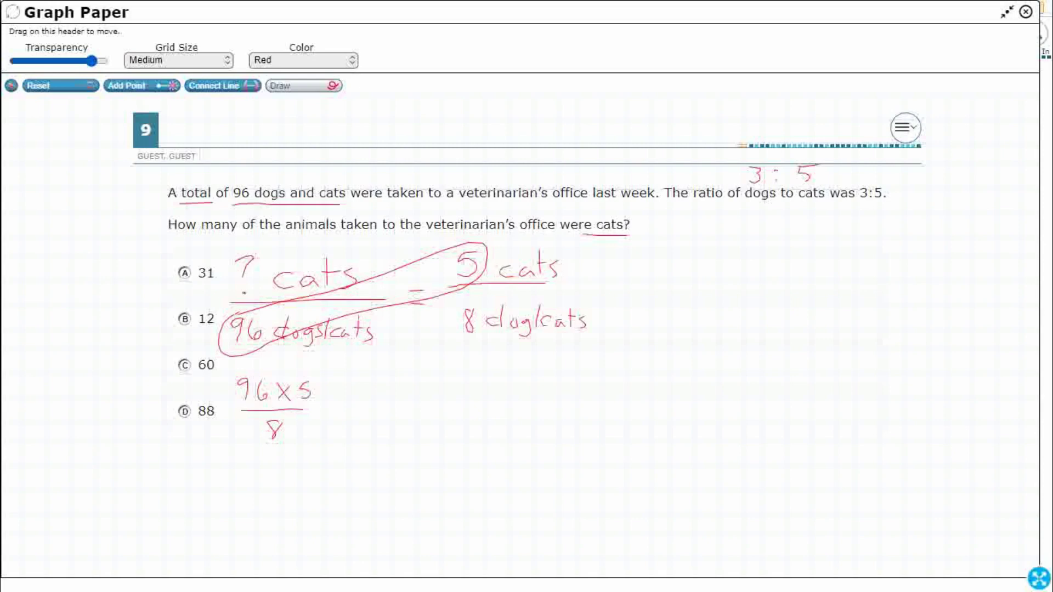
Mark '÷12 =' linking 96 dogs/cats to 8 and ?cats to 5.
click(389, 330)
mouse_move(402, 331)
mouse_down()
mouse_move(396, 348)
mouse_move(442, 330)
mouse_up()
drag(429, 339, 443, 338)
drag(386, 274, 411, 282)
mouse_move(416, 267)
mouse_down()
mouse_move(430, 281)
mouse_move(448, 273)
mouse_up()
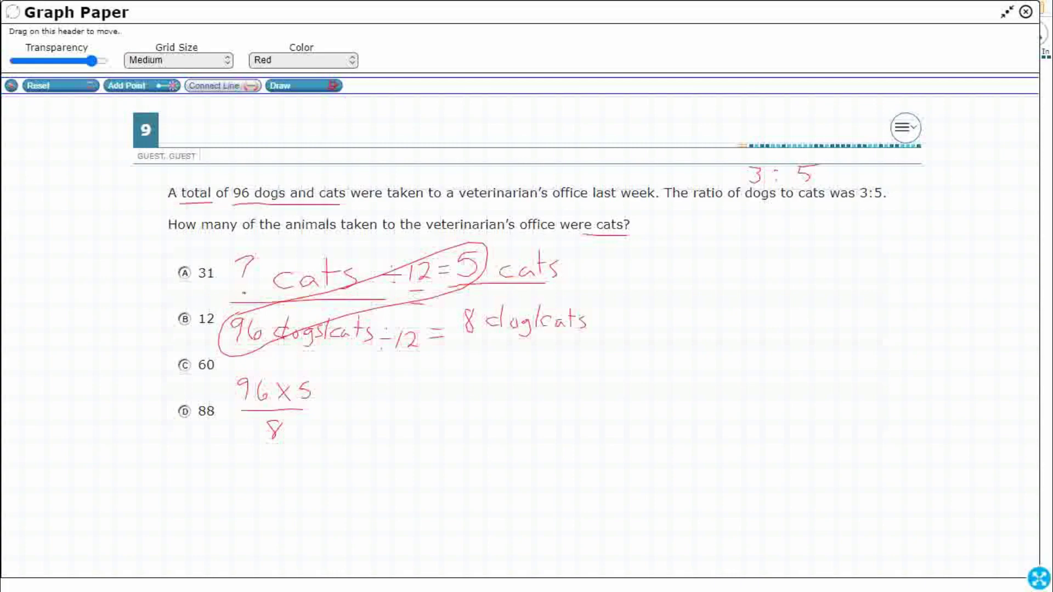
Make the grid bolder and draw the array's rectangle outline beside the work.
drag(91, 61, 52, 61)
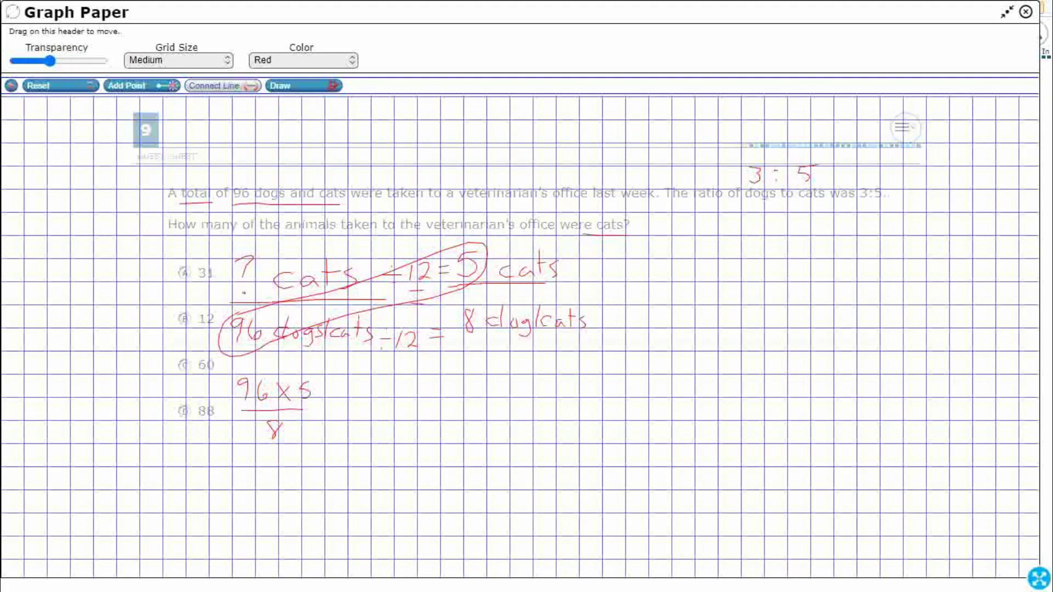
drag(671, 212, 857, 212)
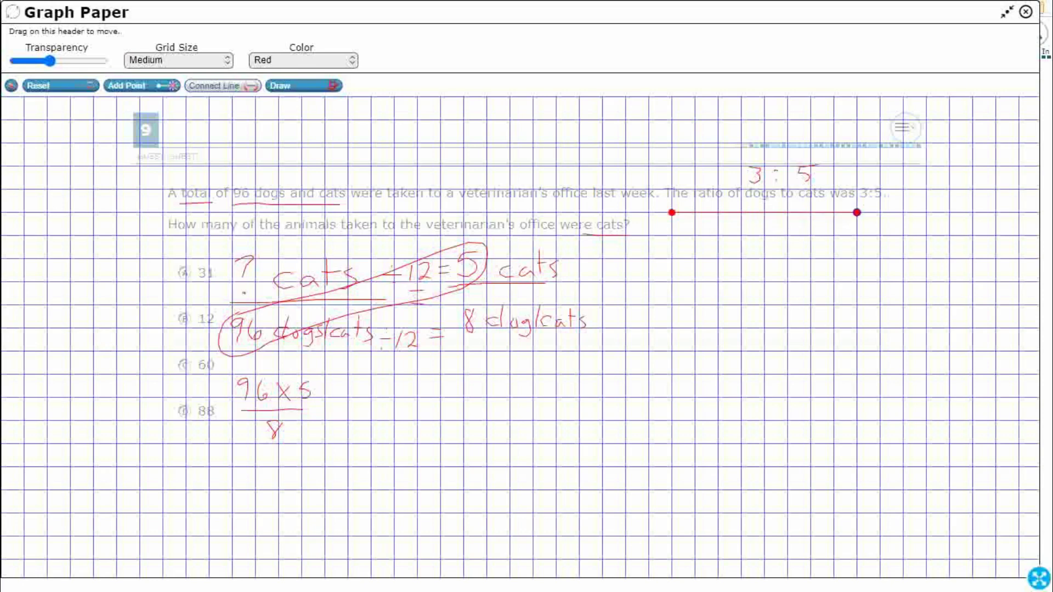
mouse_move(672, 212)
mouse_down()
mouse_move(671, 489)
mouse_move(856, 490)
mouse_up()
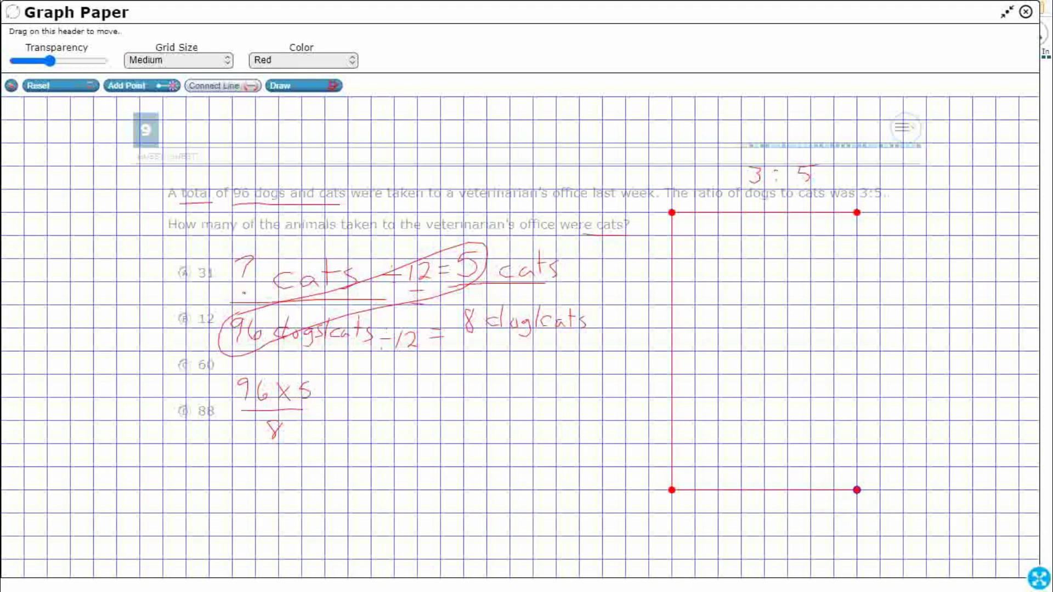
drag(857, 212, 856, 490)
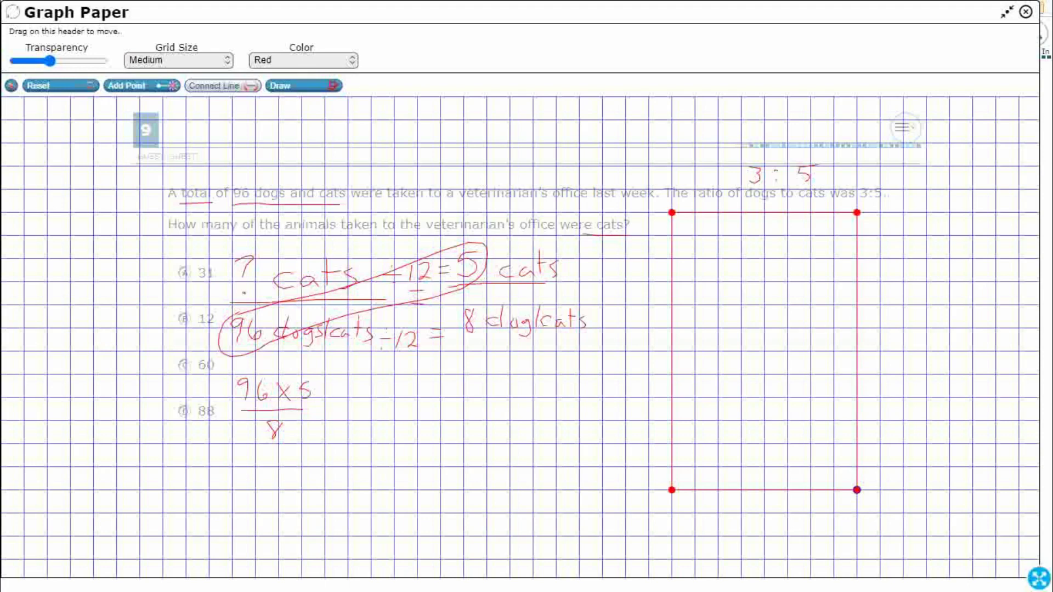
Divide the rectangle into 12 rows with eleven horizontal lines.
drag(671, 235, 857, 235)
drag(671, 258, 857, 258)
drag(672, 281, 856, 281)
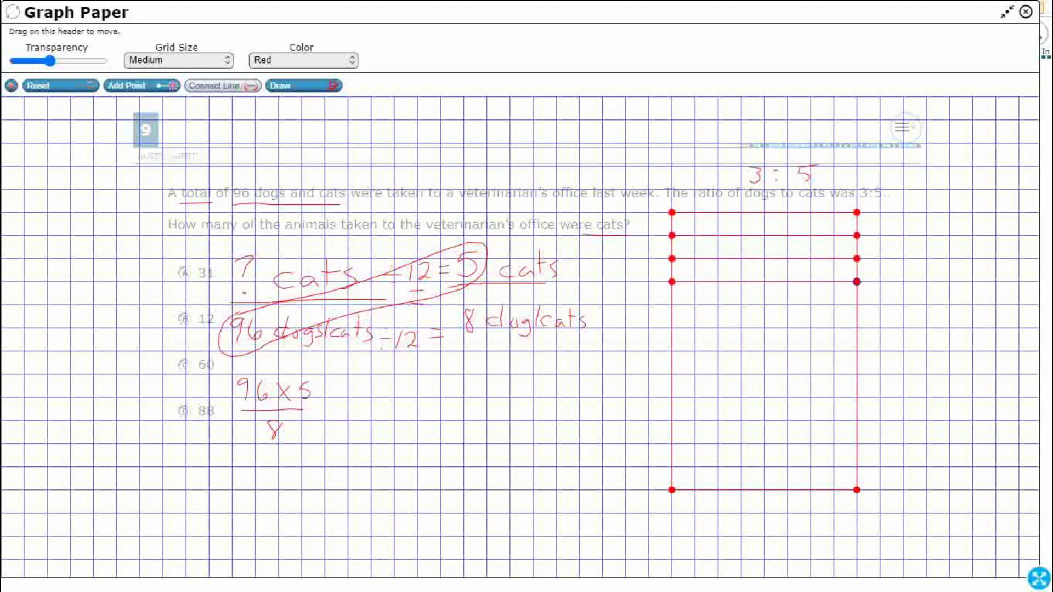
drag(672, 304, 856, 304)
drag(672, 328, 856, 328)
drag(671, 351, 857, 351)
drag(672, 374, 856, 374)
drag(671, 397, 856, 397)
drag(672, 420, 856, 420)
drag(671, 443, 856, 443)
drag(671, 467, 856, 466)
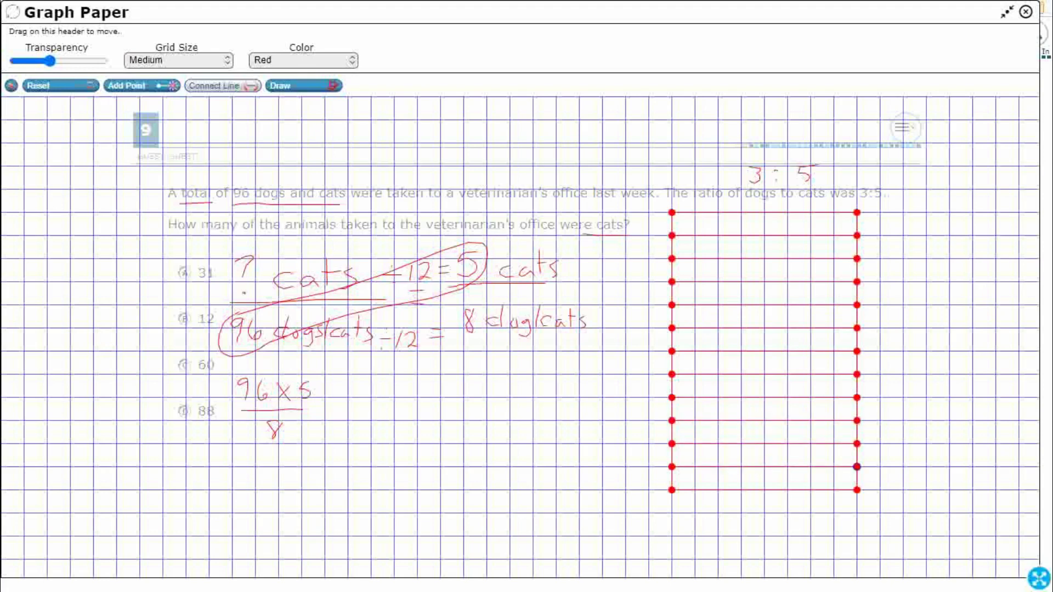
Add vertical lines splitting the array into 8 columns.
drag(694, 212, 718, 489)
drag(741, 212, 741, 489)
drag(763, 212, 763, 490)
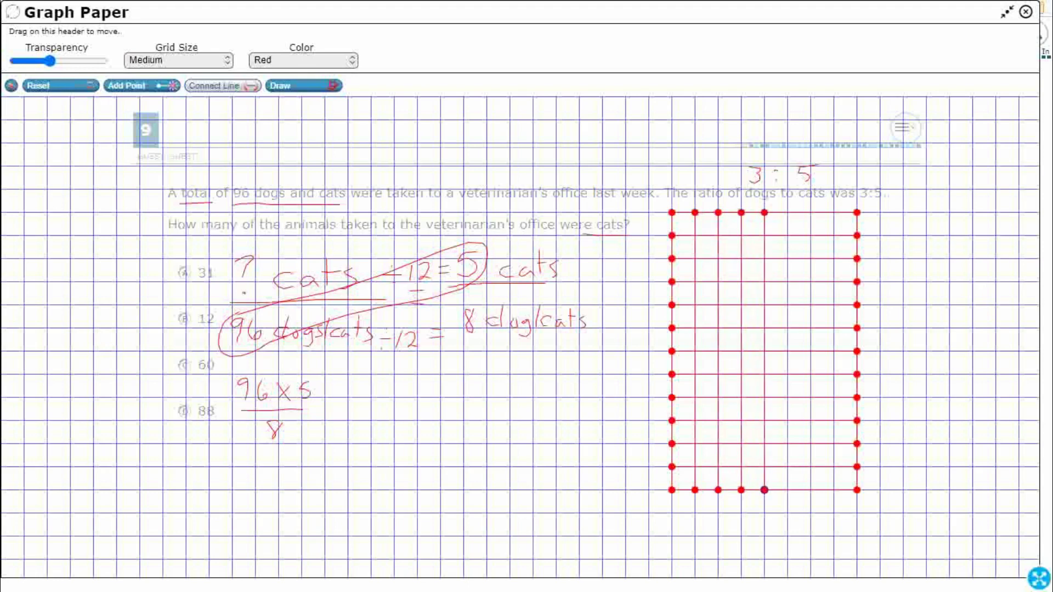
drag(788, 213, 787, 489)
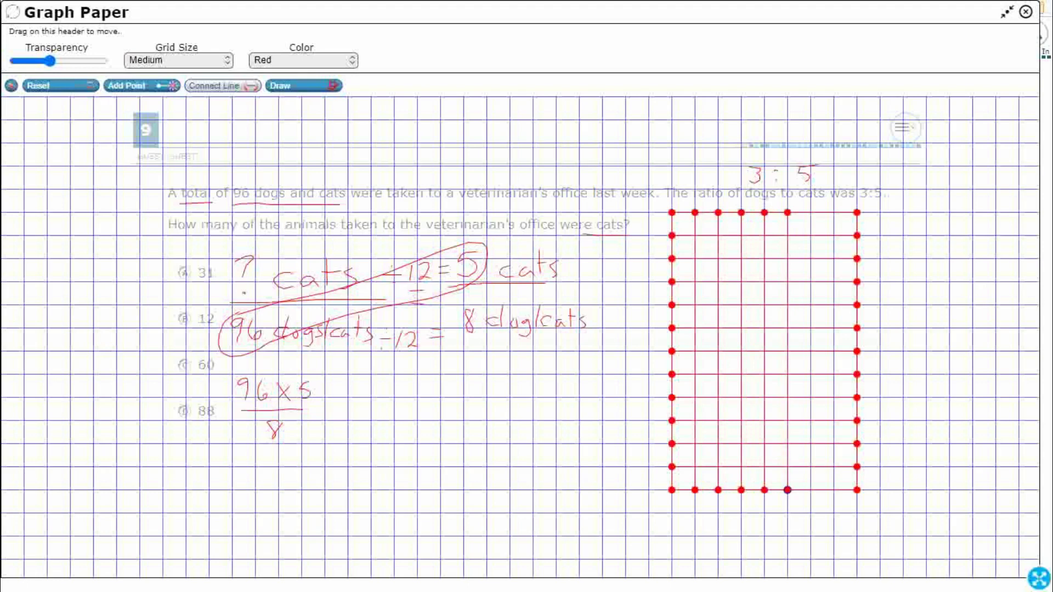
drag(811, 216, 810, 490)
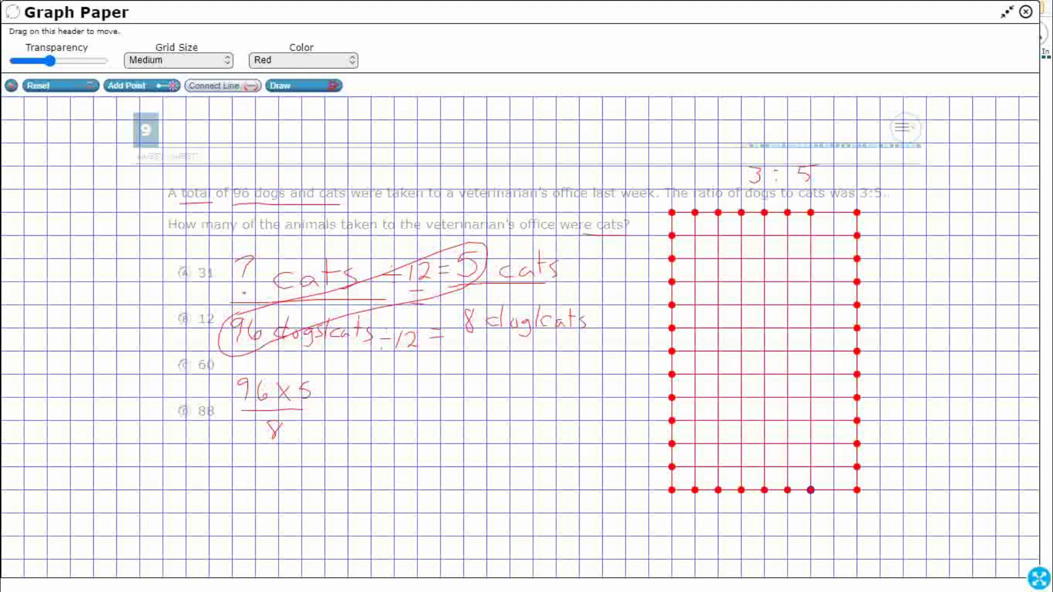
drag(833, 212, 833, 490)
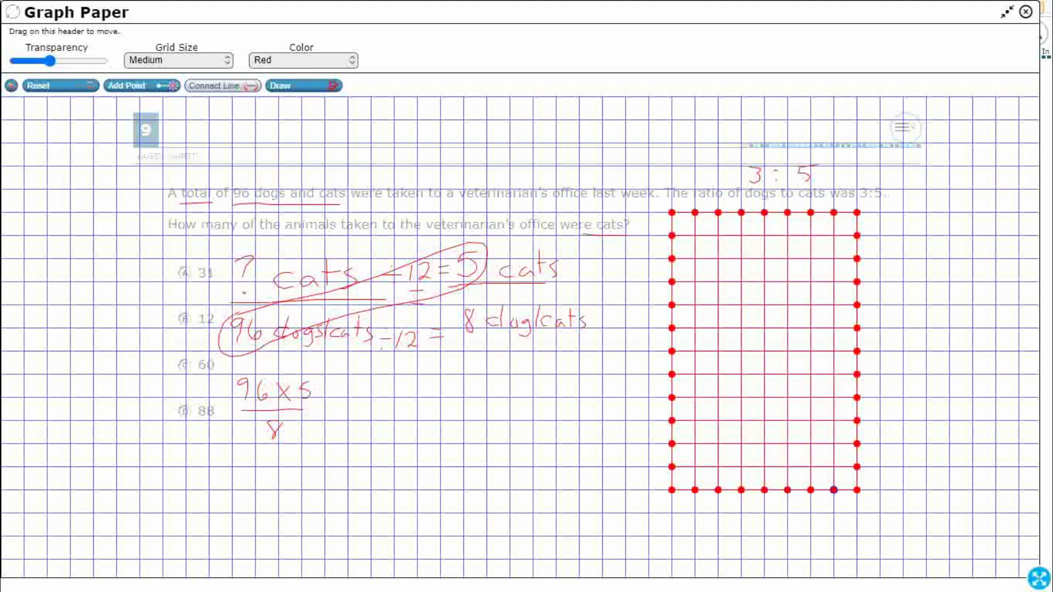
In blue, write a boxed 'dogs' label and shade the array's first three columns.
click(303, 61)
click(274, 99)
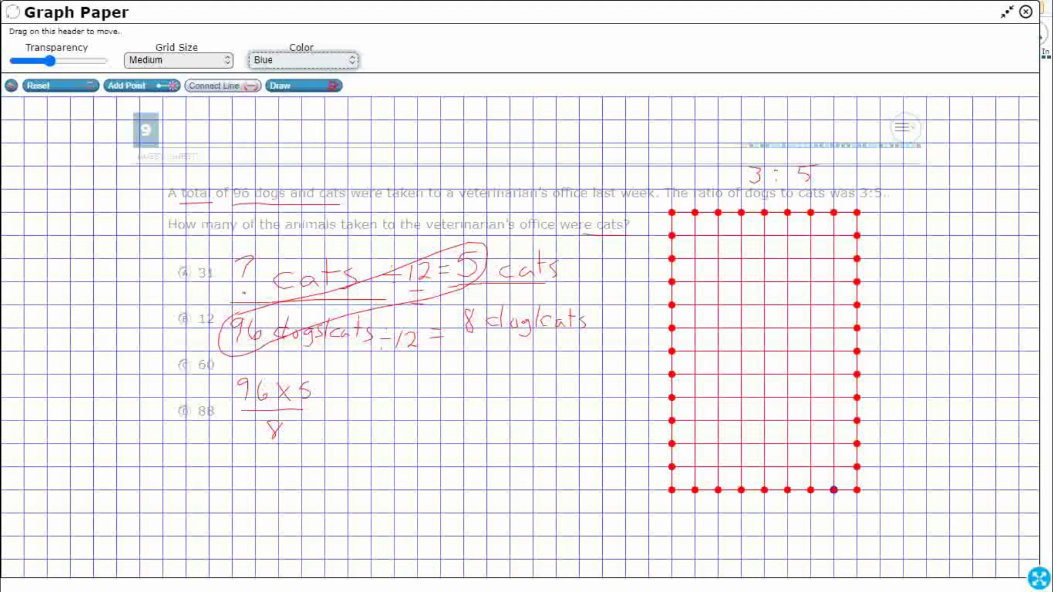
drag(394, 397, 394, 374)
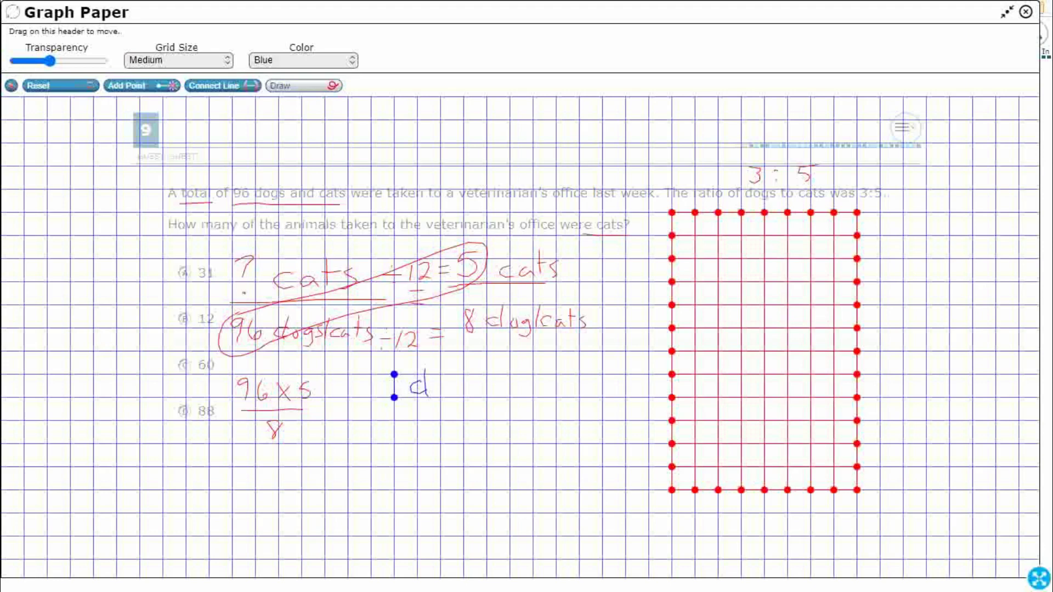
mouse_move(451, 385)
mouse_down()
mouse_move(466, 415)
mouse_move(512, 367)
mouse_move(405, 378)
mouse_up()
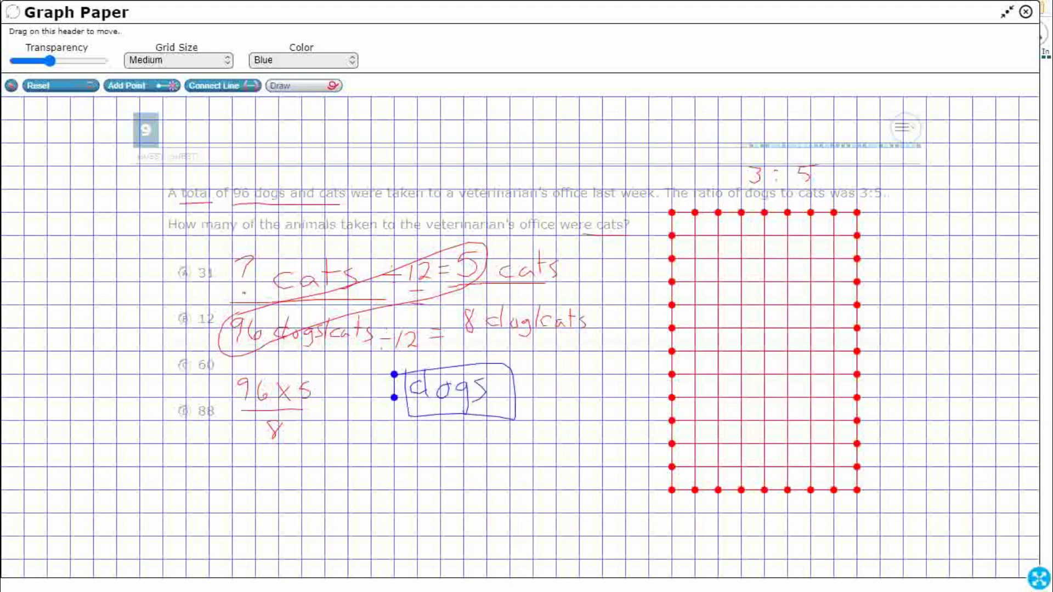
mouse_move(680, 222)
mouse_down()
mouse_move(729, 218)
mouse_move(680, 229)
mouse_move(733, 231)
mouse_move(740, 244)
mouse_move(685, 255)
mouse_move(730, 269)
mouse_move(680, 281)
mouse_move(736, 293)
mouse_move(681, 308)
mouse_move(734, 321)
mouse_move(683, 335)
mouse_move(737, 346)
mouse_move(684, 361)
mouse_move(743, 375)
mouse_move(684, 391)
mouse_move(735, 403)
mouse_move(682, 418)
mouse_move(737, 432)
mouse_move(679, 447)
mouse_move(732, 456)
mouse_move(677, 469)
mouse_move(680, 485)
mouse_up()
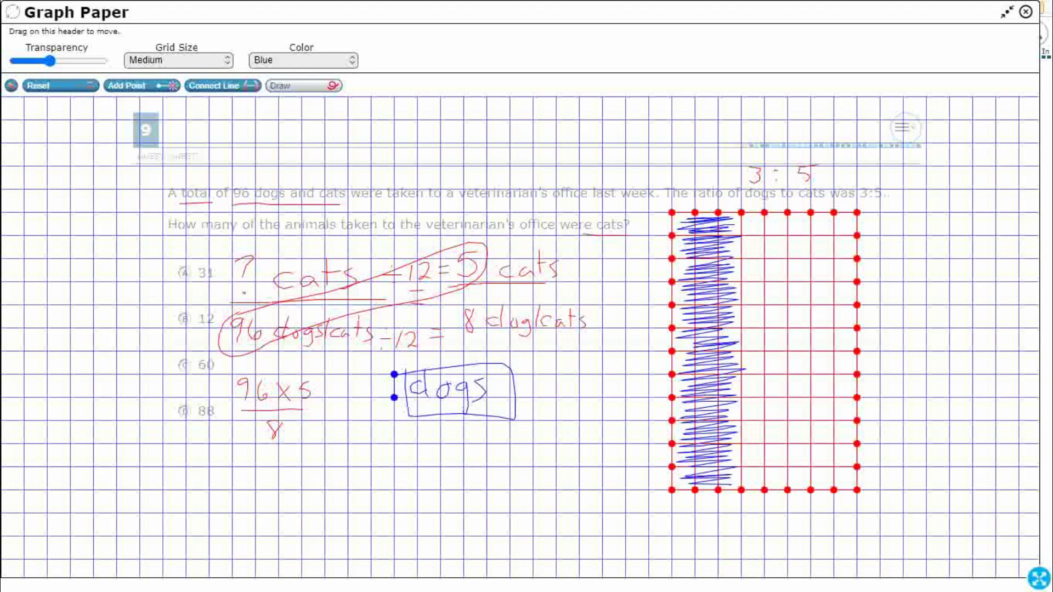
In green, write 'cats' and shade the remaining five columns of the array.
click(303, 60)
click(296, 119)
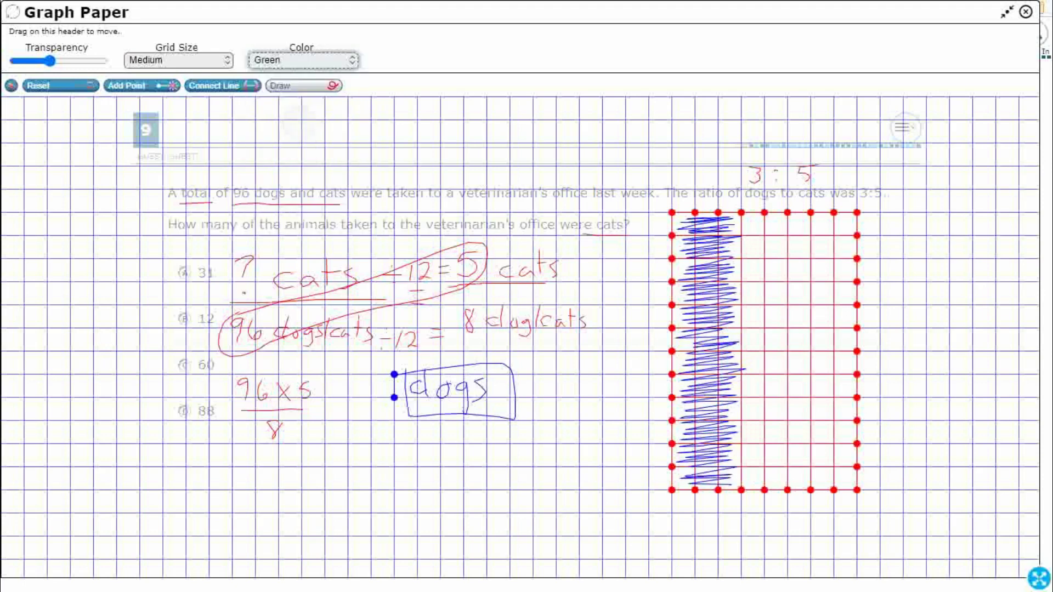
drag(435, 454, 434, 470)
drag(449, 456, 461, 469)
mouse_move(452, 455)
mouse_down()
mouse_move(473, 453)
mouse_move(488, 475)
mouse_up()
mouse_move(756, 222)
mouse_down()
mouse_move(848, 217)
mouse_move(827, 296)
mouse_move(839, 307)
mouse_move(832, 357)
mouse_move(842, 387)
mouse_move(825, 480)
mouse_up()
Write 5×12 beside the array and box 60 as the answer.
drag(898, 311, 889, 340)
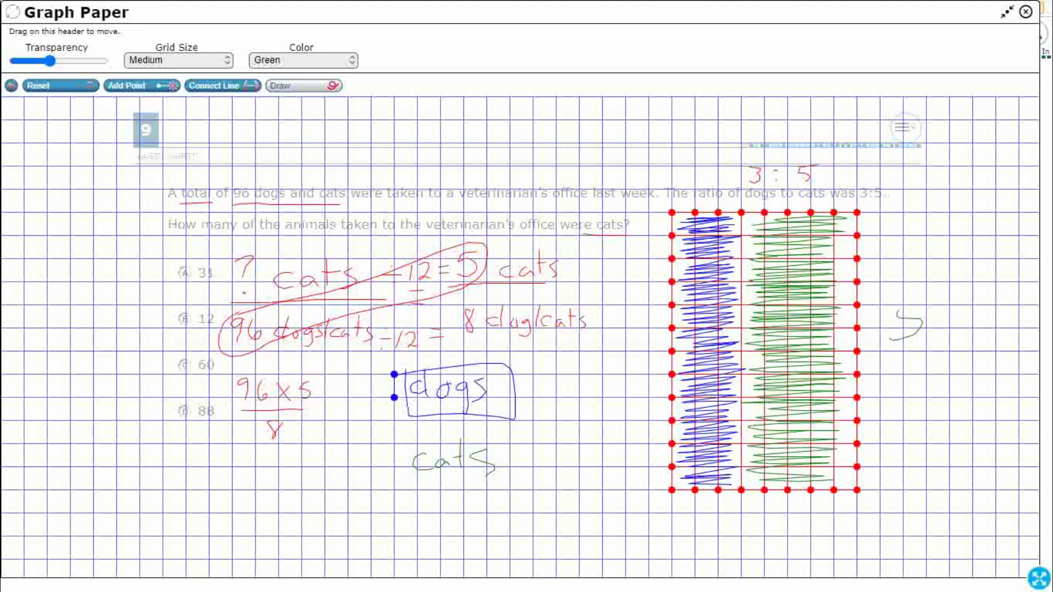
drag(960, 317, 963, 335)
drag(965, 317, 981, 332)
mouse_move(331, 465)
mouse_down()
mouse_move(319, 492)
mouse_move(351, 473)
mouse_move(387, 508)
mouse_up()
drag(284, 465, 384, 442)
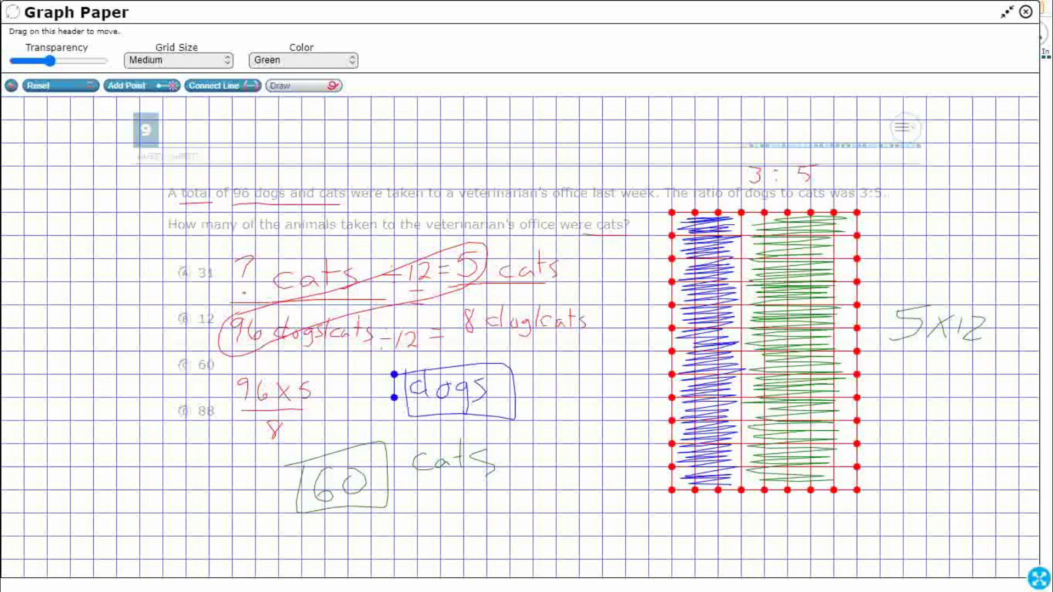